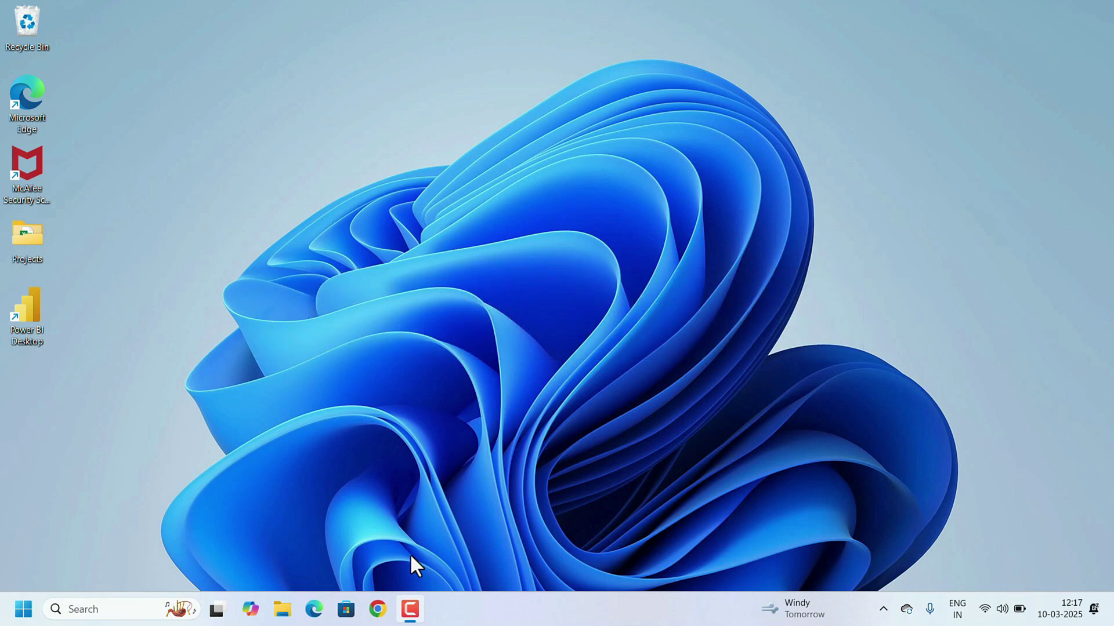
- Search Google in Chrome for 'xampp download'
{"action": "left_click", "coordinate": [376, 610]}
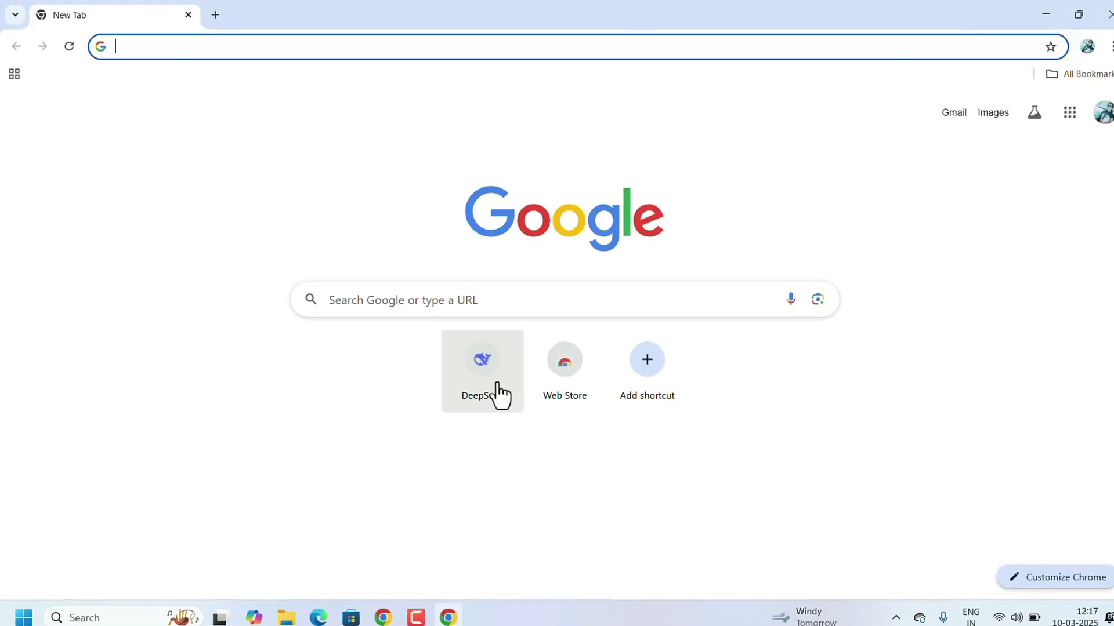
{"action": "left_click", "coordinate": [467, 364]}
{"action": "type", "text": "xampp dow"}
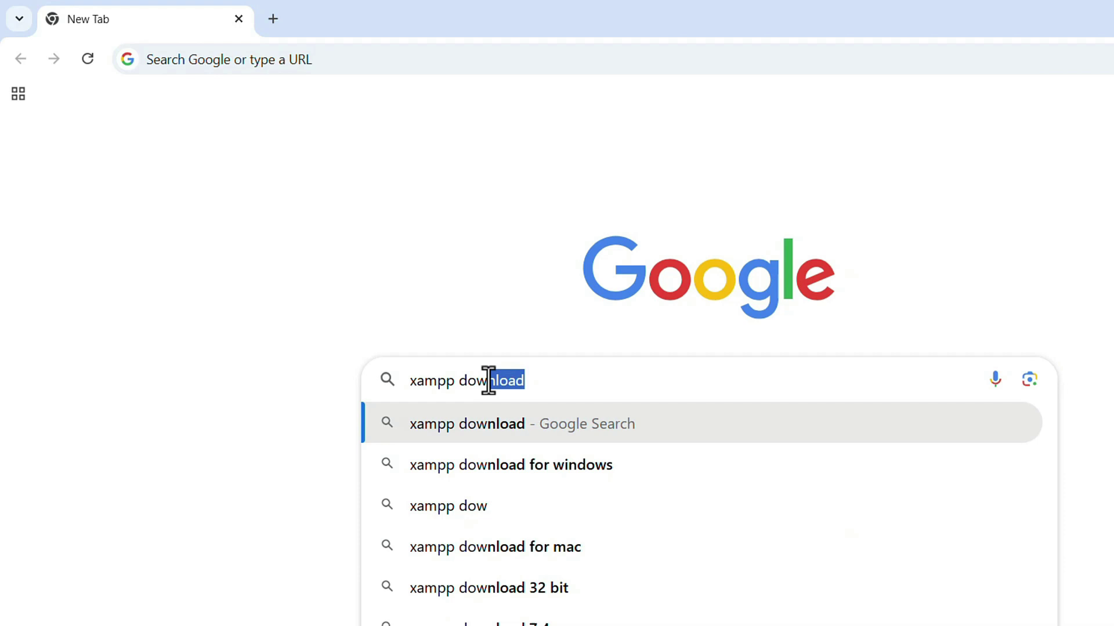
{"action": "type", "text": "nload"}
{"action": "key", "text": "Return"}
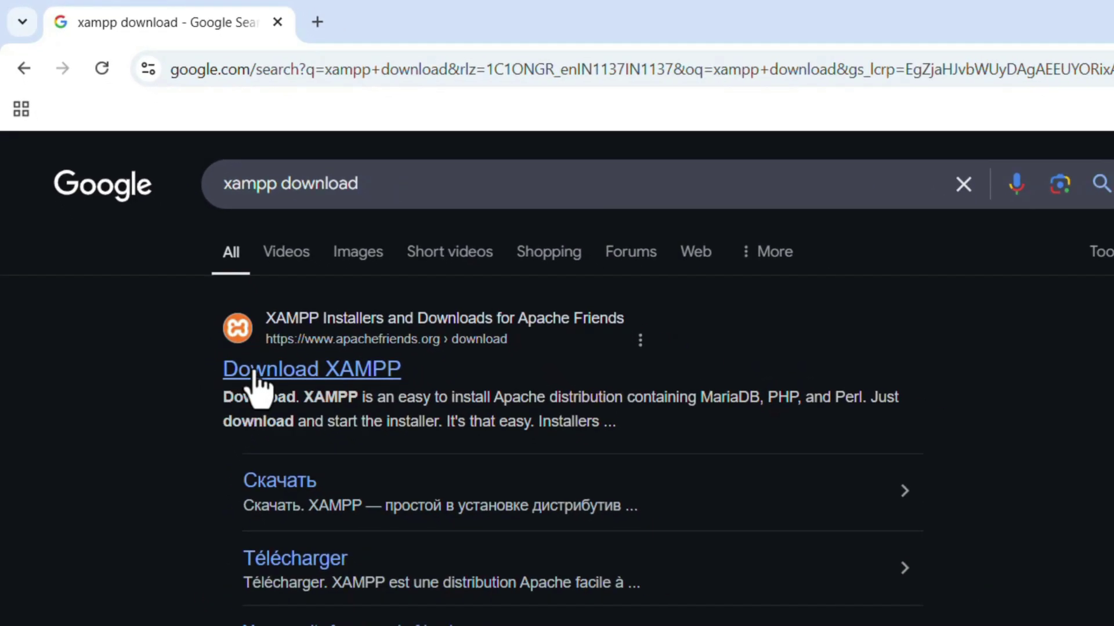
- Download the 64-bit XAMPP 8.2.12 Windows installer from the Apache Friends download page
{"action": "left_click", "coordinate": [296, 424]}
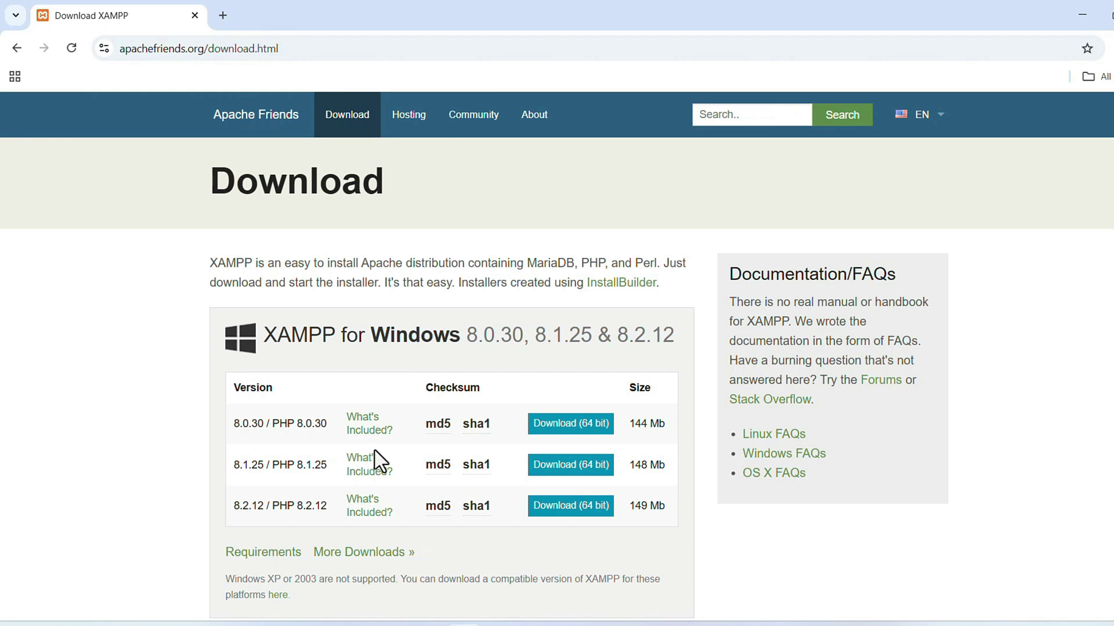
{"action": "scroll", "coordinate": [380, 462], "scroll_direction": "down", "scroll_amount": 1}
{"action": "scroll", "coordinate": [378, 461], "scroll_direction": "down", "scroll_amount": 3}
{"action": "scroll", "coordinate": [379, 461], "scroll_direction": "up", "scroll_amount": 1}
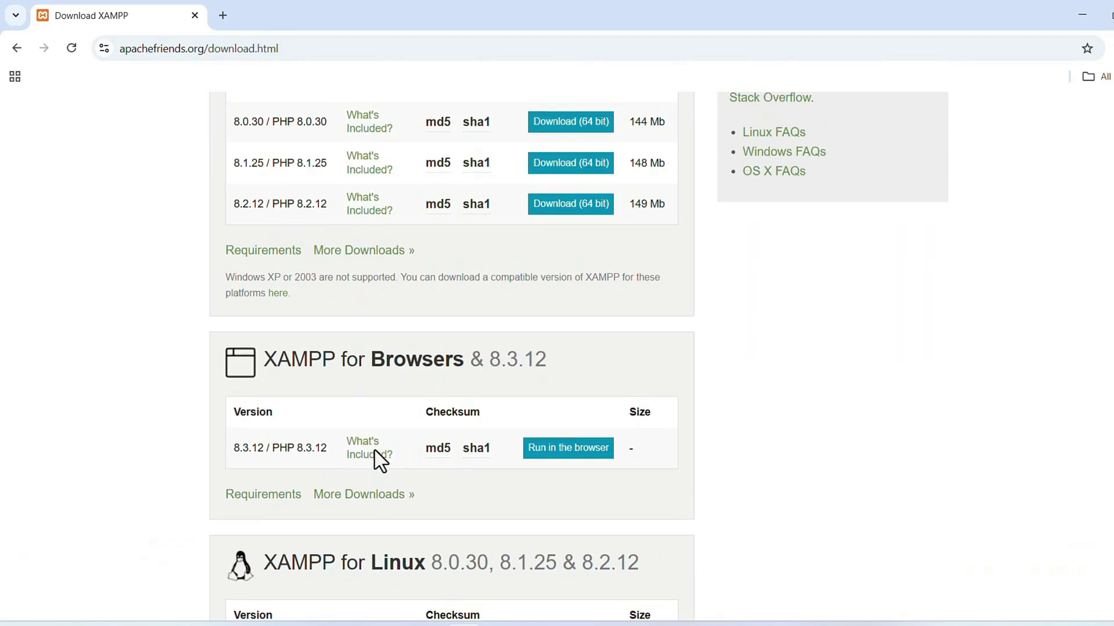
{"action": "scroll", "coordinate": [378, 465], "scroll_direction": "up", "scroll_amount": 2}
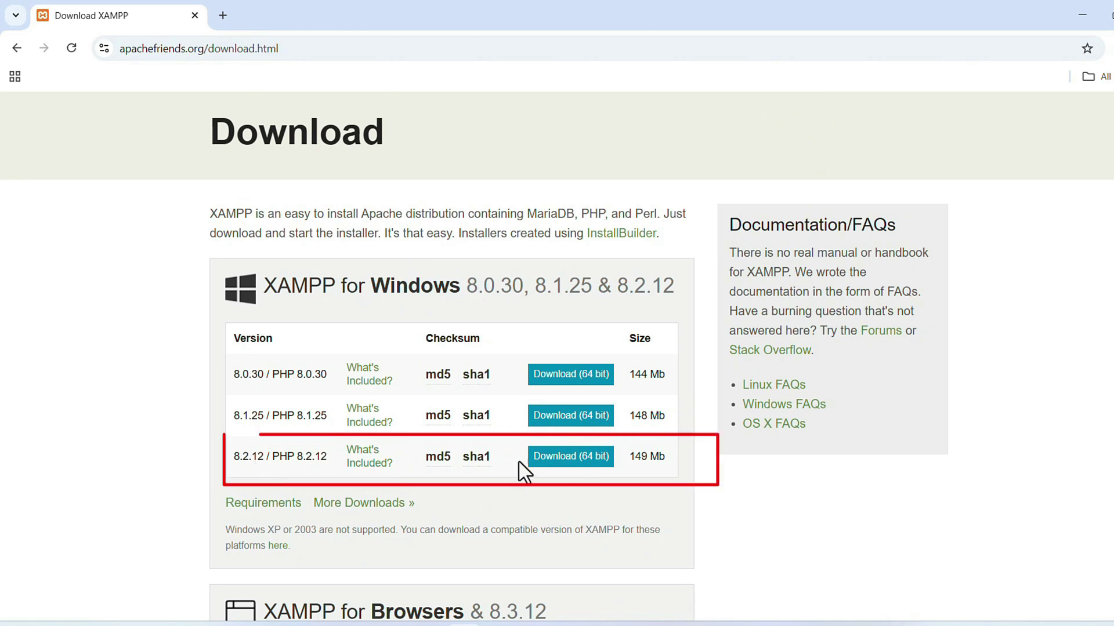
{"action": "mouse_move", "coordinate": [437, 456]}
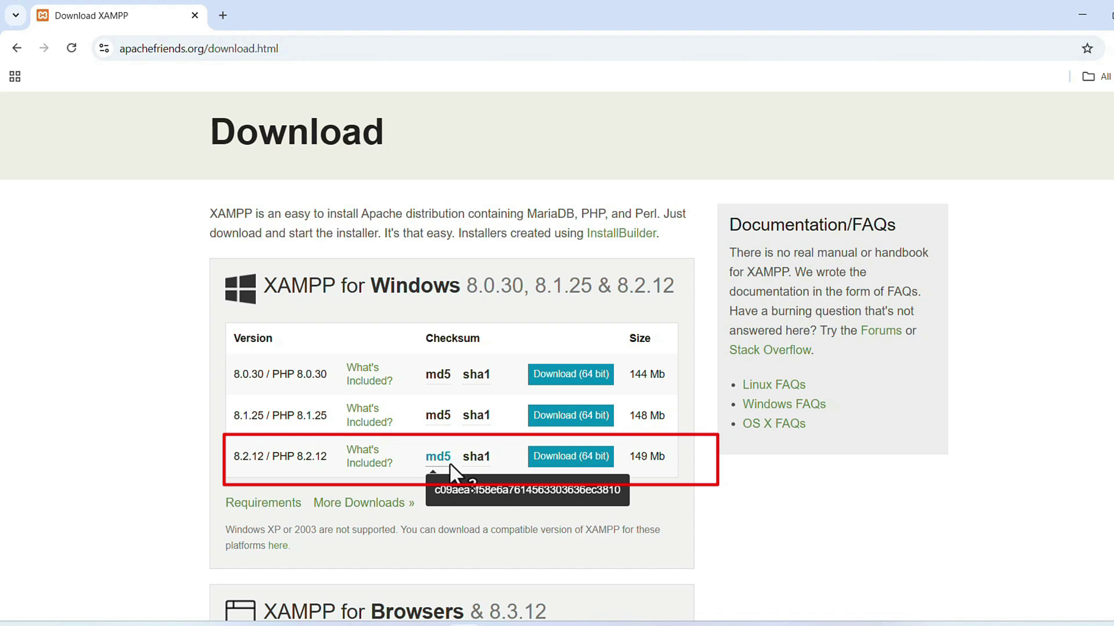
{"action": "left_click", "coordinate": [574, 459]}
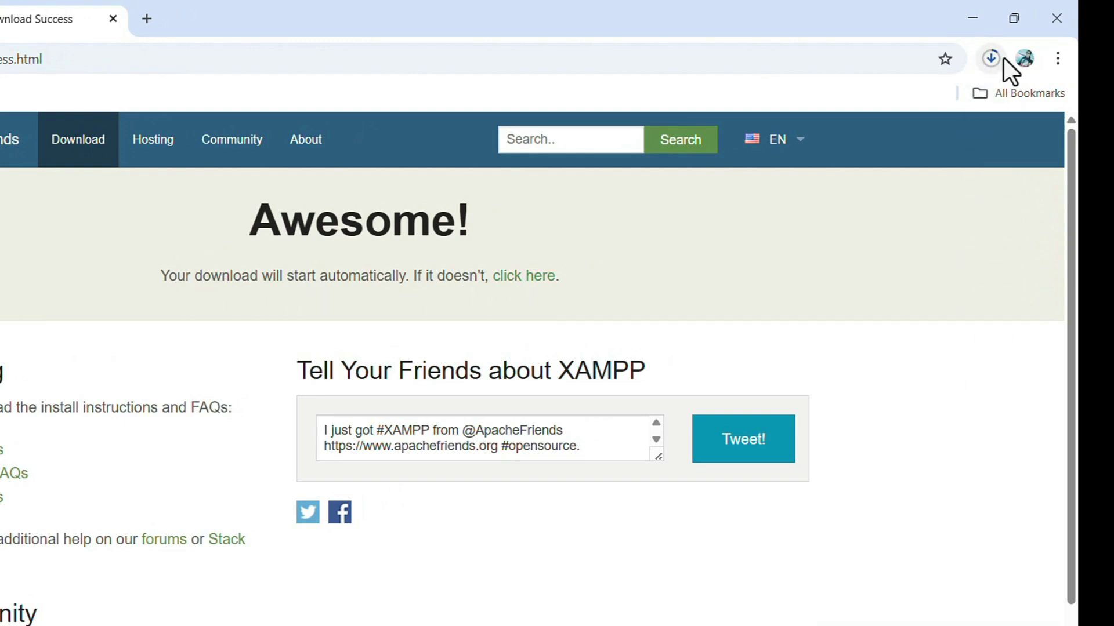
- Check Chrome's download history for the finished 150 MB XAMPP 8.2.12 installer
{"action": "left_click", "coordinate": [979, 58]}
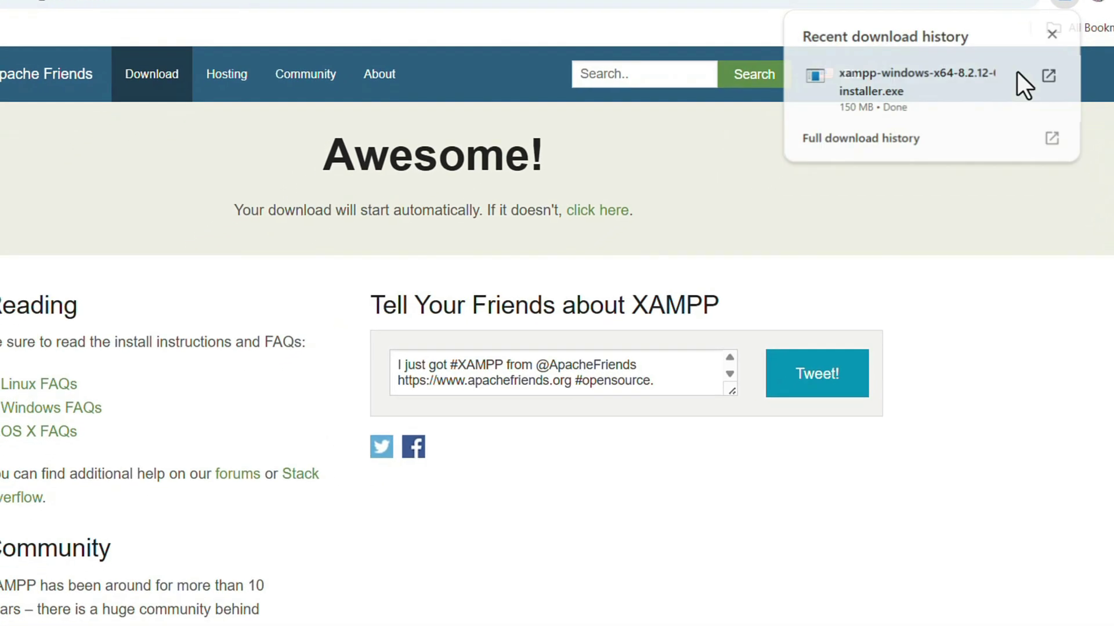
- Show the XAMPP installer in the Downloads folder and run it
{"action": "left_click", "coordinate": [969, 117]}
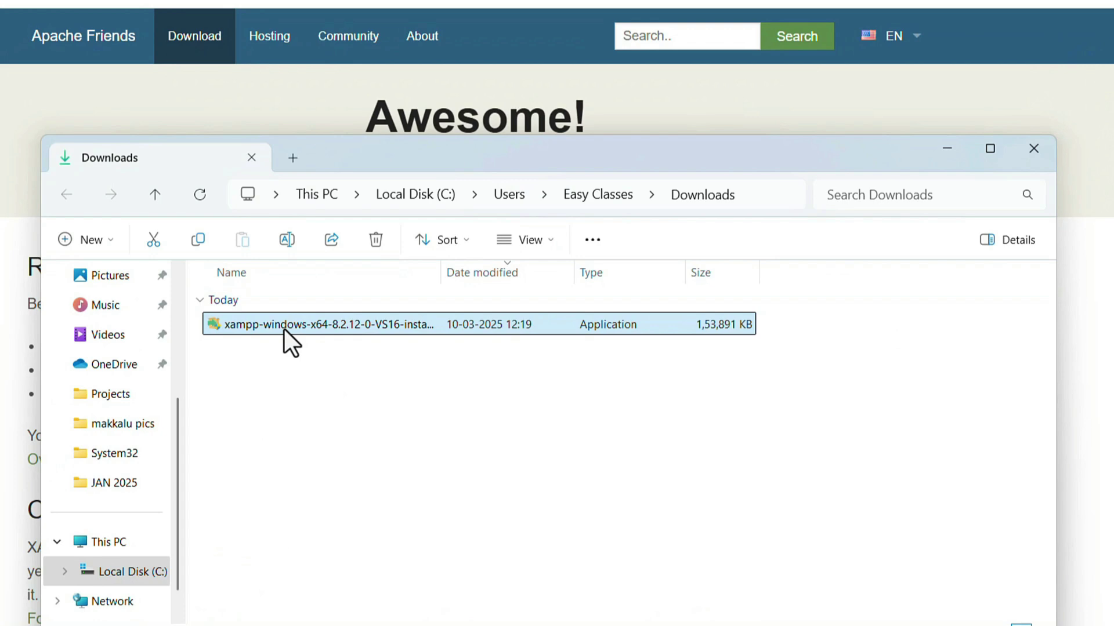
{"action": "double_click", "coordinate": [284, 329]}
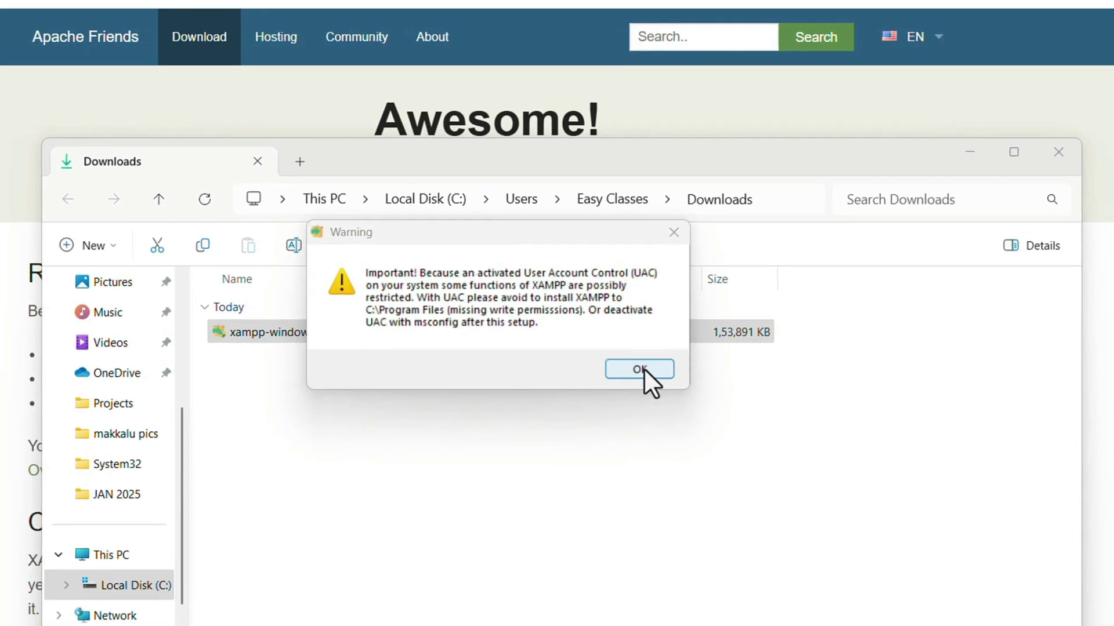
- Install XAMPP in English with default components to C:\xampp, allowing Apache through the firewall
{"action": "left_click", "coordinate": [643, 368]}
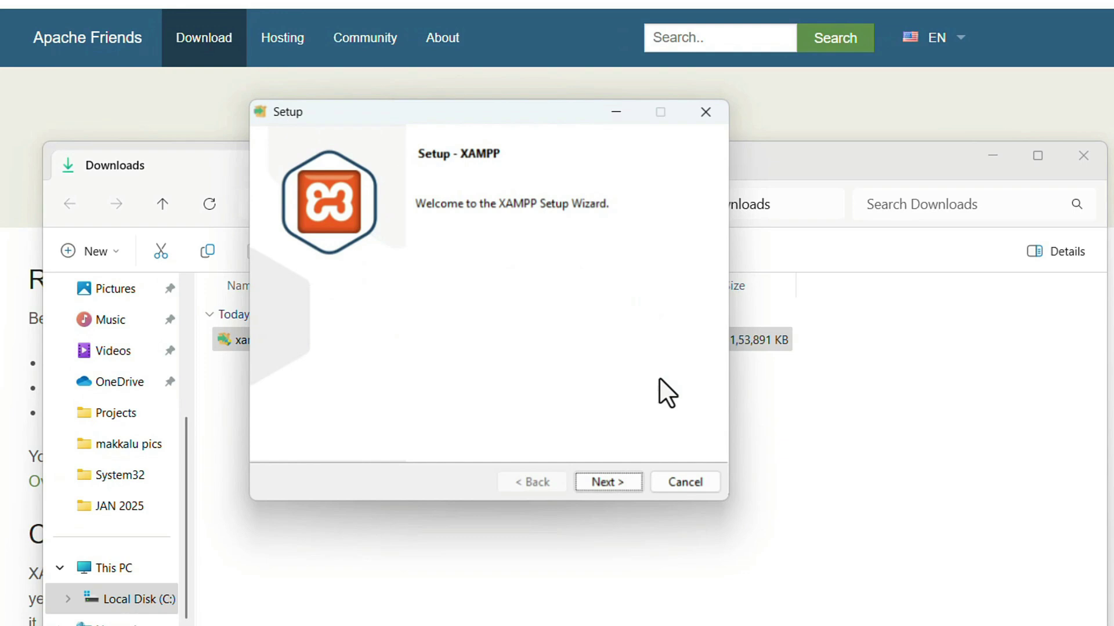
{"action": "left_click", "coordinate": [641, 505]}
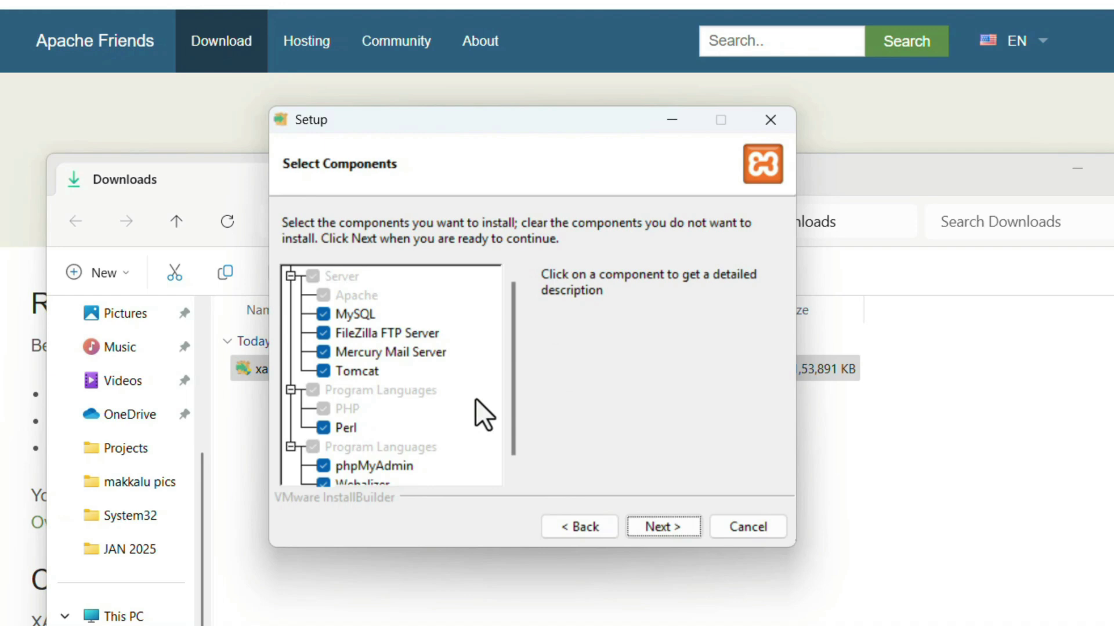
{"action": "left_click", "coordinate": [649, 527]}
{"action": "left_click", "coordinate": [650, 527]}
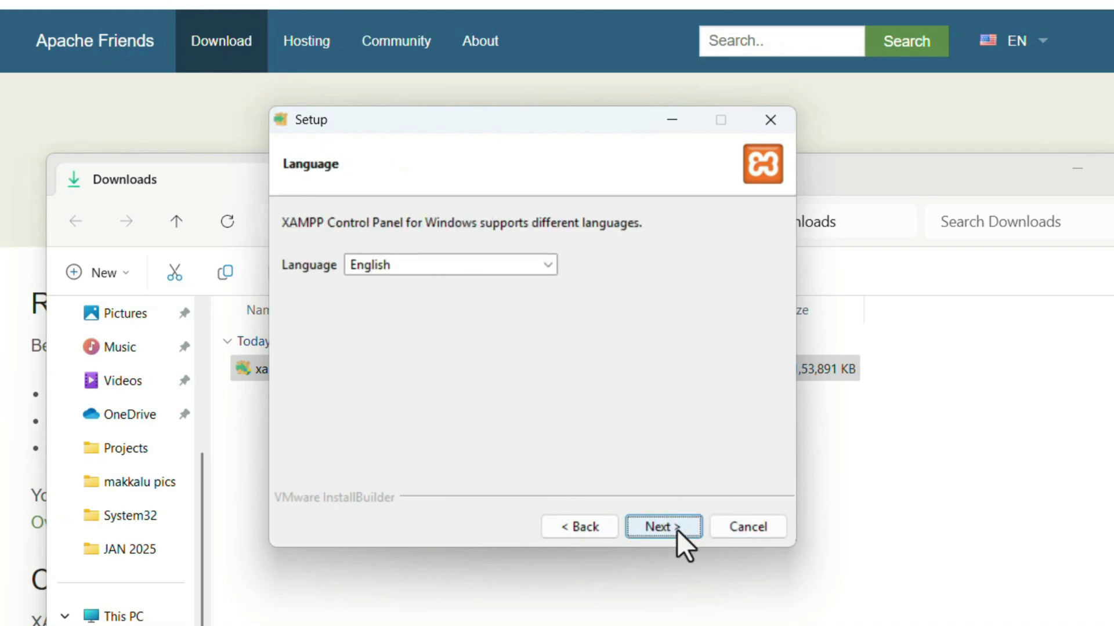
{"action": "left_click", "coordinate": [654, 531]}
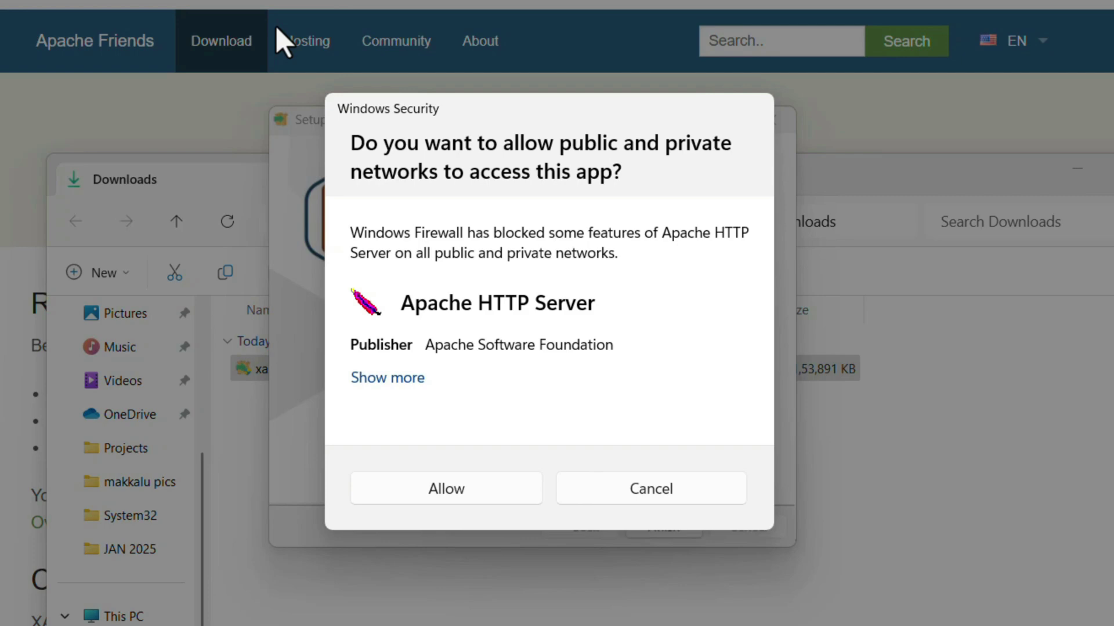
{"action": "left_click", "coordinate": [437, 498]}
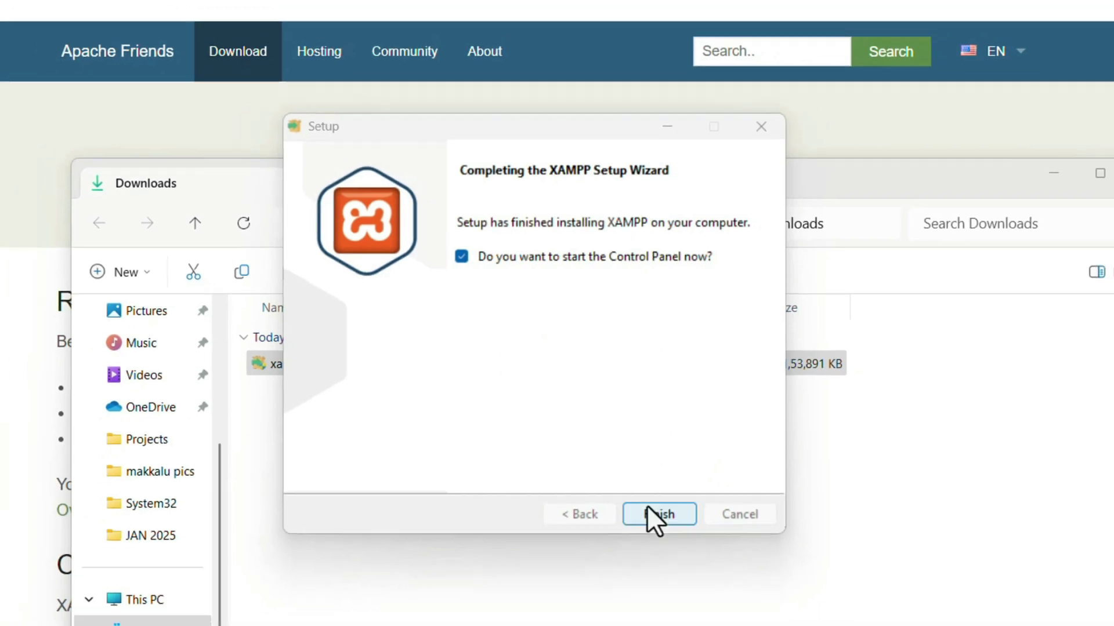
{"action": "left_click", "coordinate": [644, 496]}
- Close Chrome and Downloads, maximize the Control Panel, and start Apache and MySQL
{"action": "left_click", "coordinate": [1097, 12]}
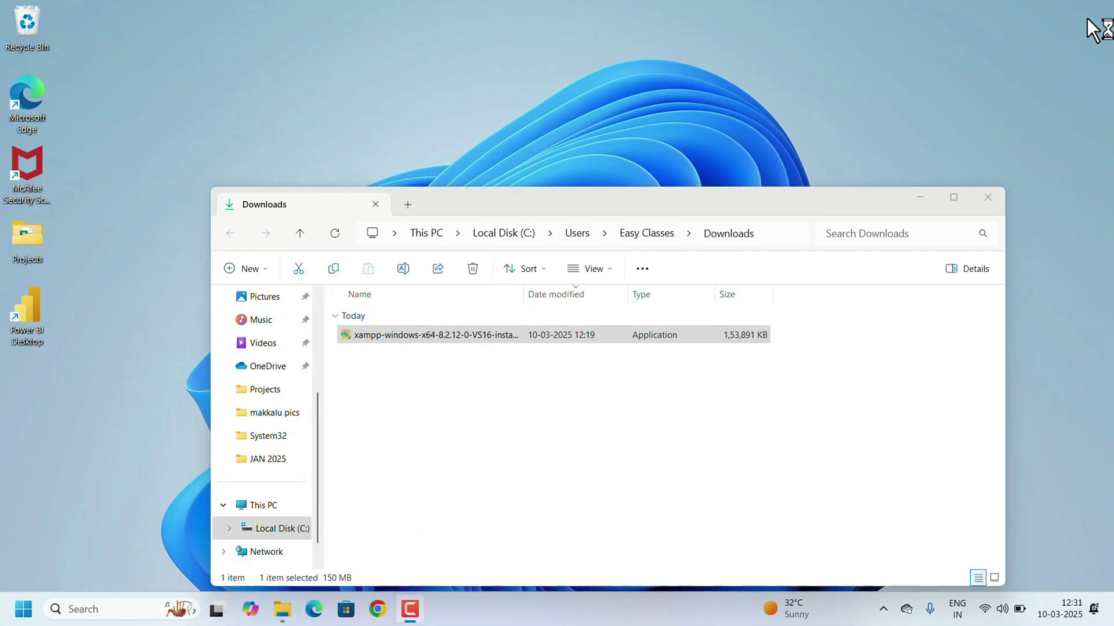
{"action": "left_click", "coordinate": [987, 196]}
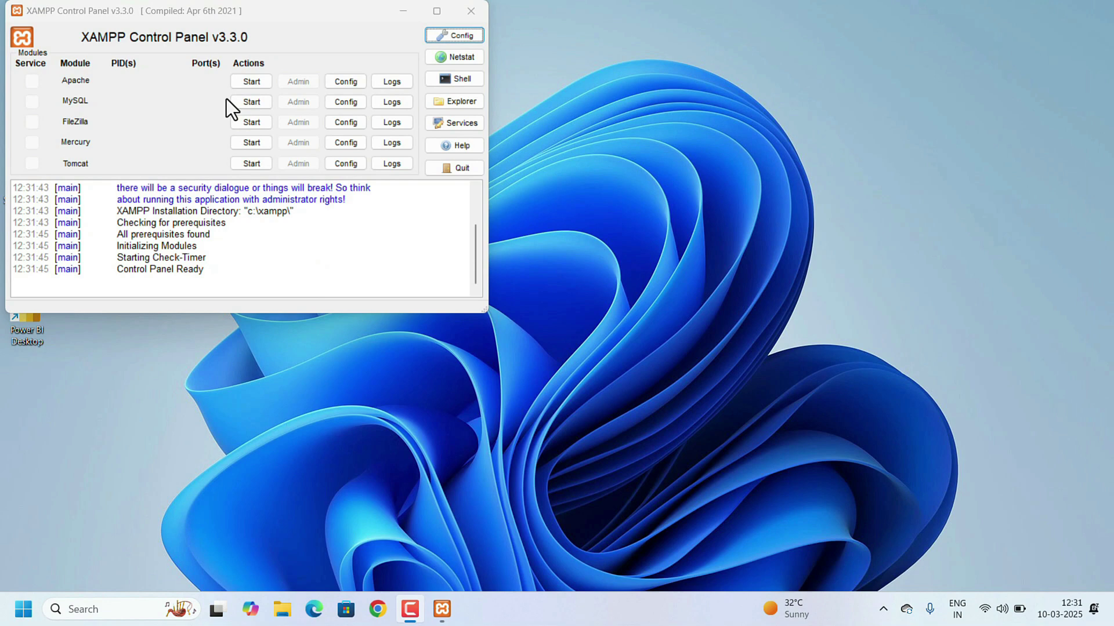
{"action": "left_click", "coordinate": [435, 9]}
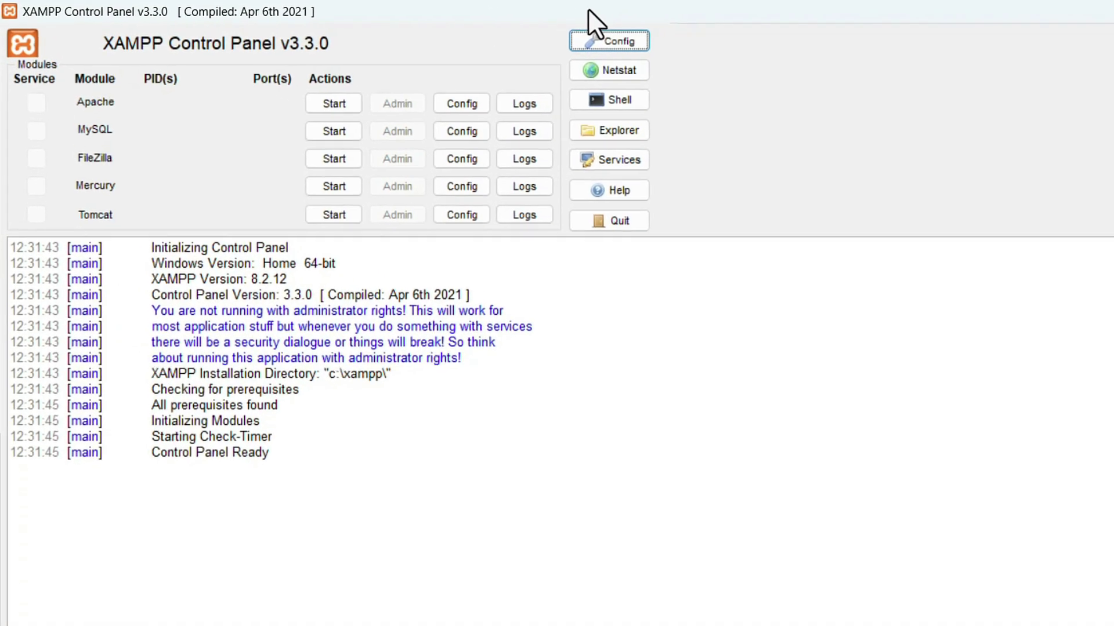
{"action": "left_click", "coordinate": [344, 109]}
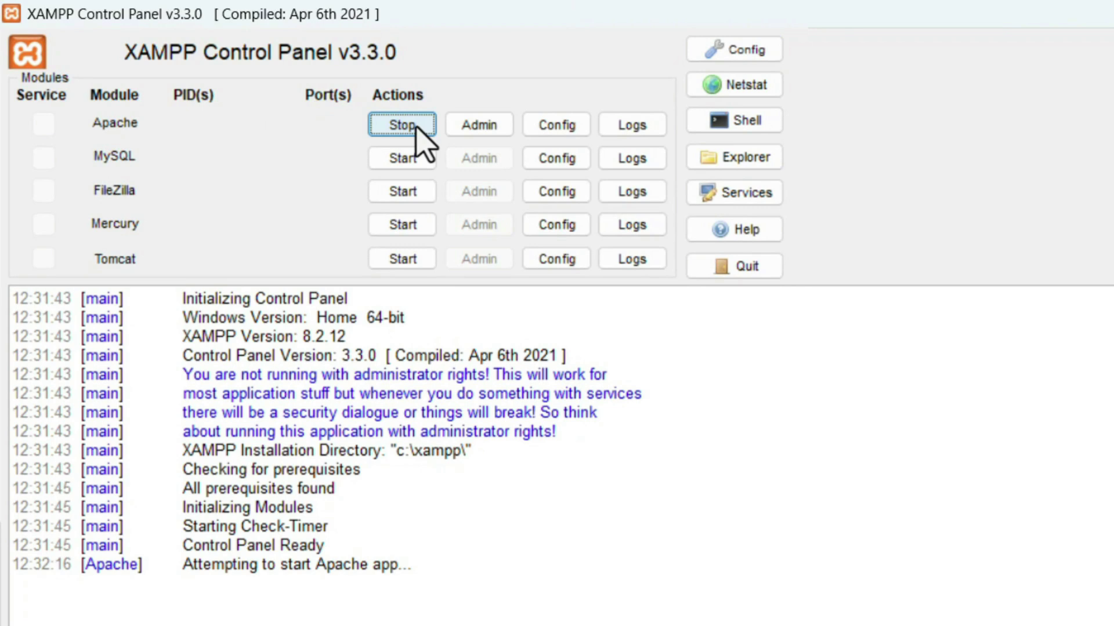
{"action": "left_click", "coordinate": [409, 157]}
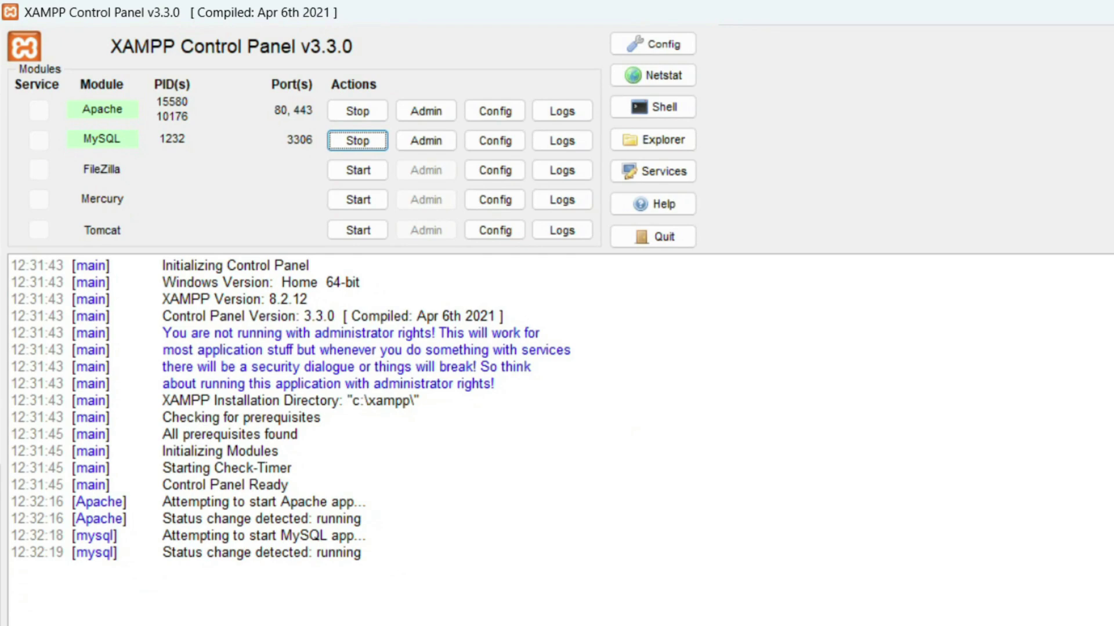
{"action": "type", "text": "local"}
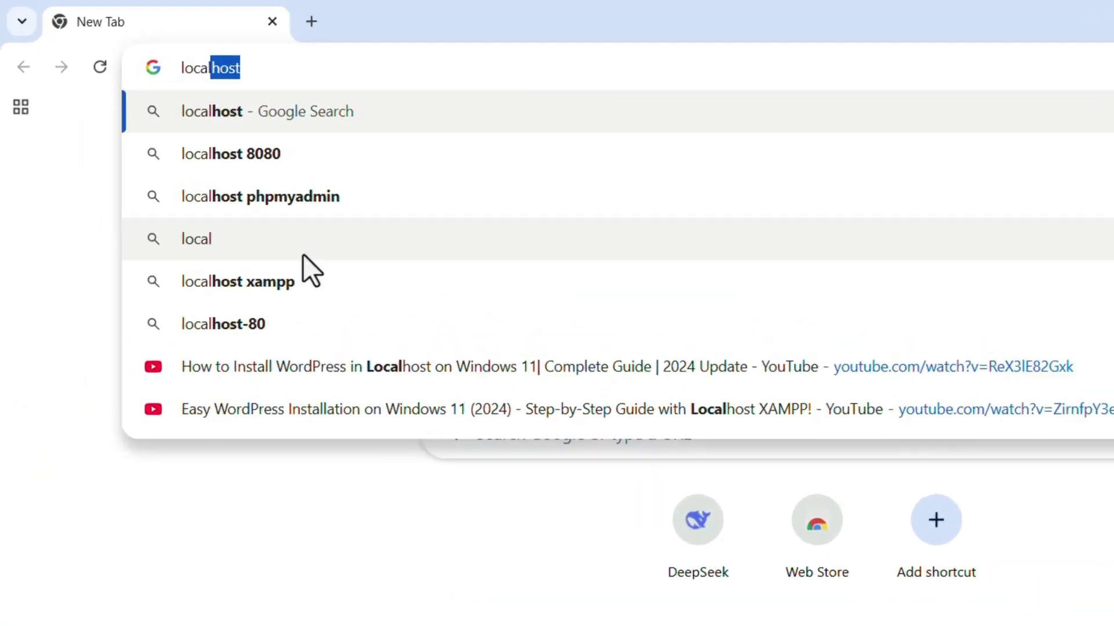
{"action": "type", "text": "host"}
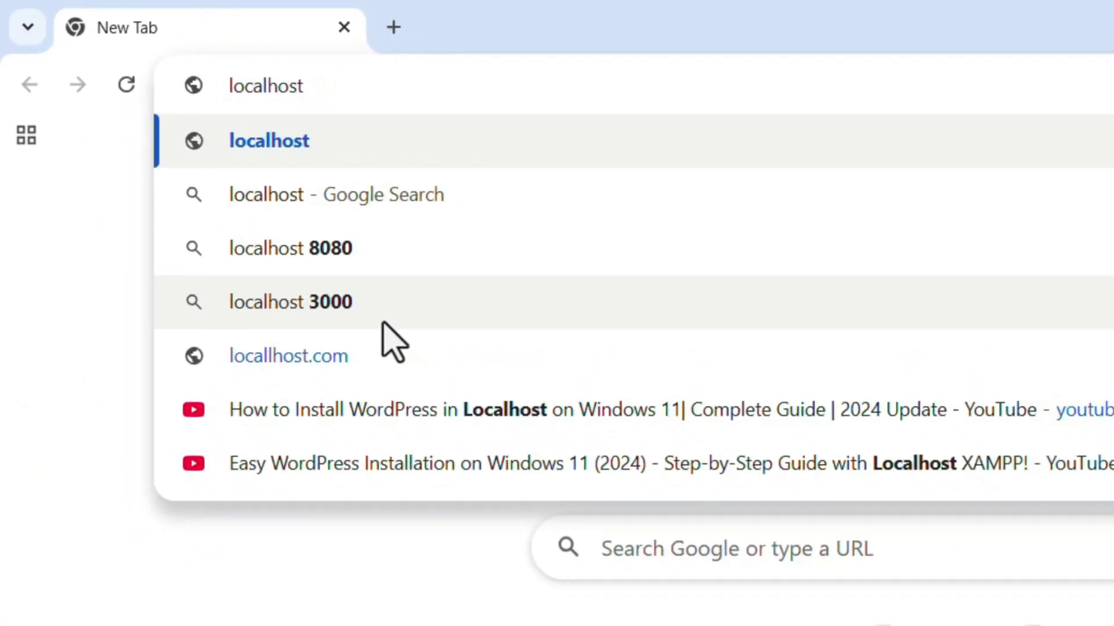
- Browse to localhost in Chrome to show the XAMPP 8.2.12 dashboard
{"action": "key", "text": "Return"}
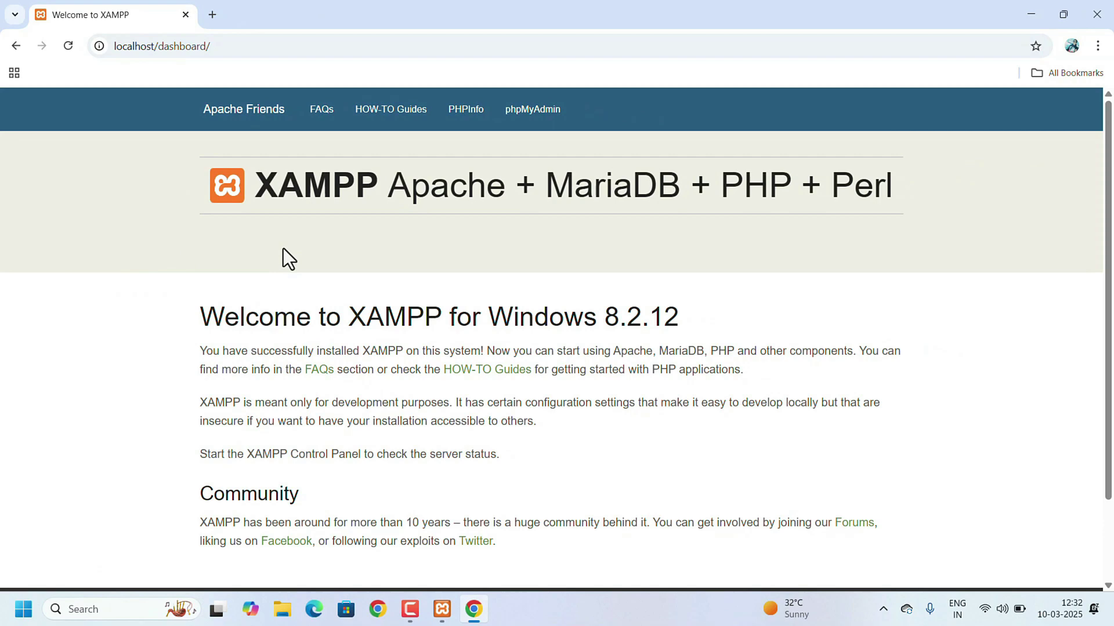